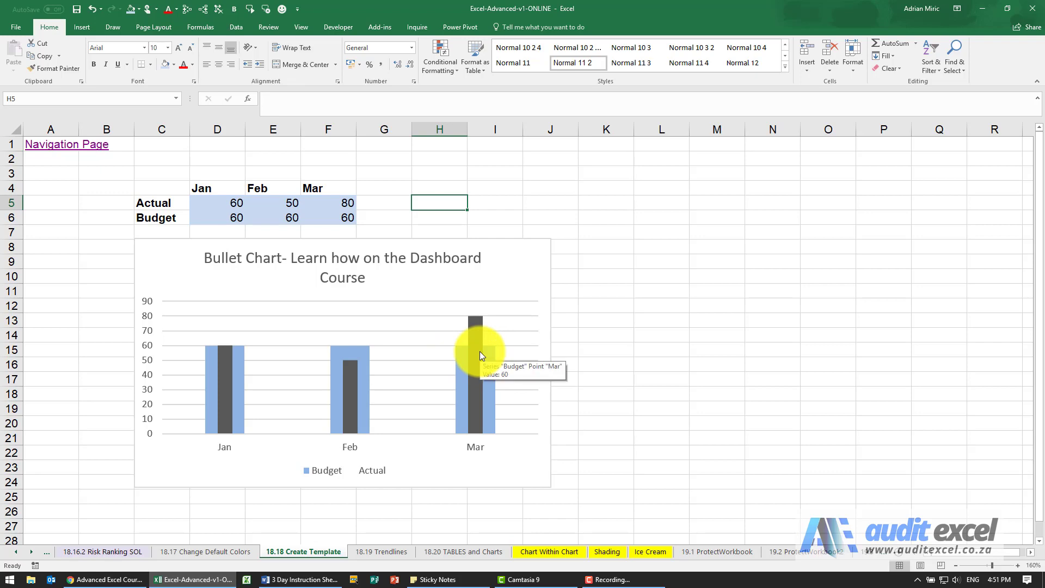
# - Insert a trial clustered column chart of the Actual and Budget data, then delete it
pyautogui.moveTo(163, 188); pyautogui.dragTo(331, 215)
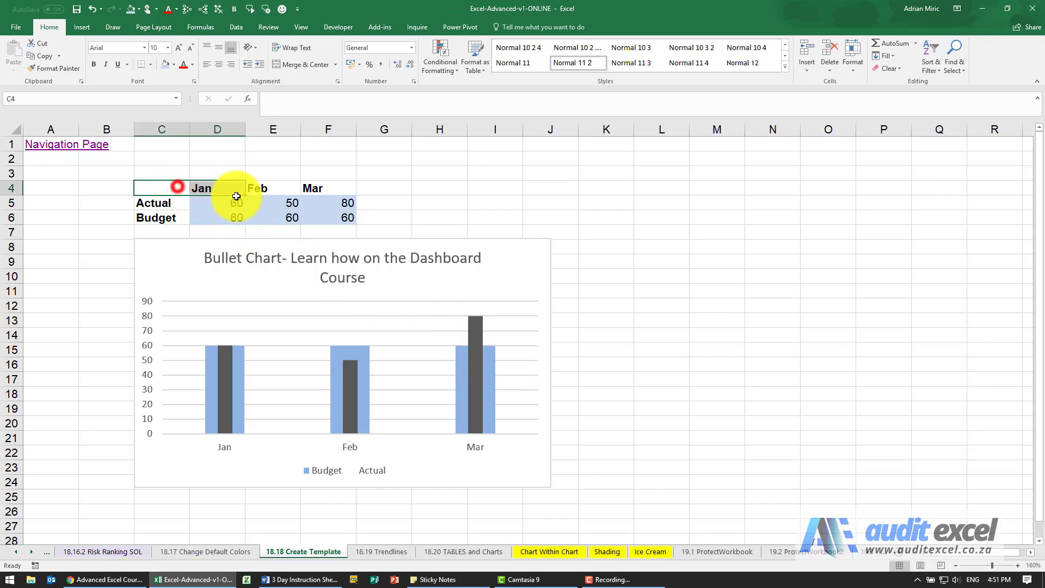
pyautogui.click(84, 27)
pyautogui.click(466, 47)
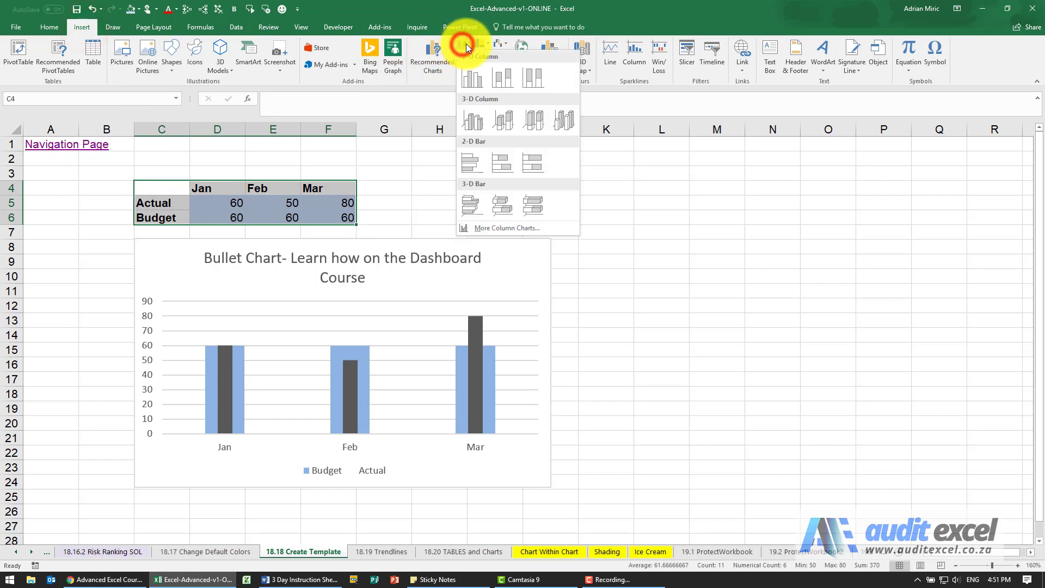
pyautogui.click(472, 79)
pyautogui.moveTo(599, 240); pyautogui.dragTo(841, 208)
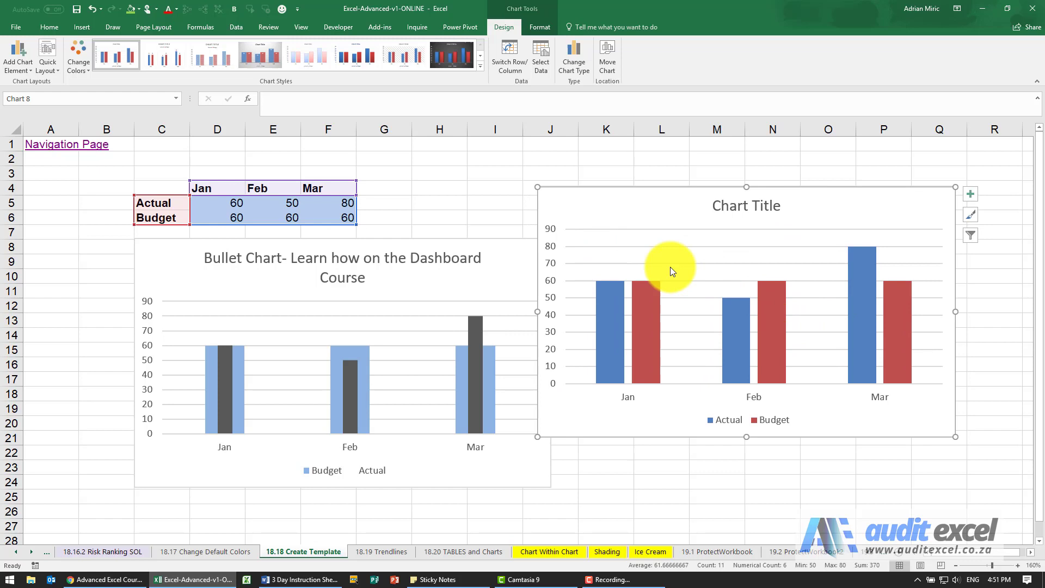
pyautogui.click(585, 202)
pyautogui.press('Delete')
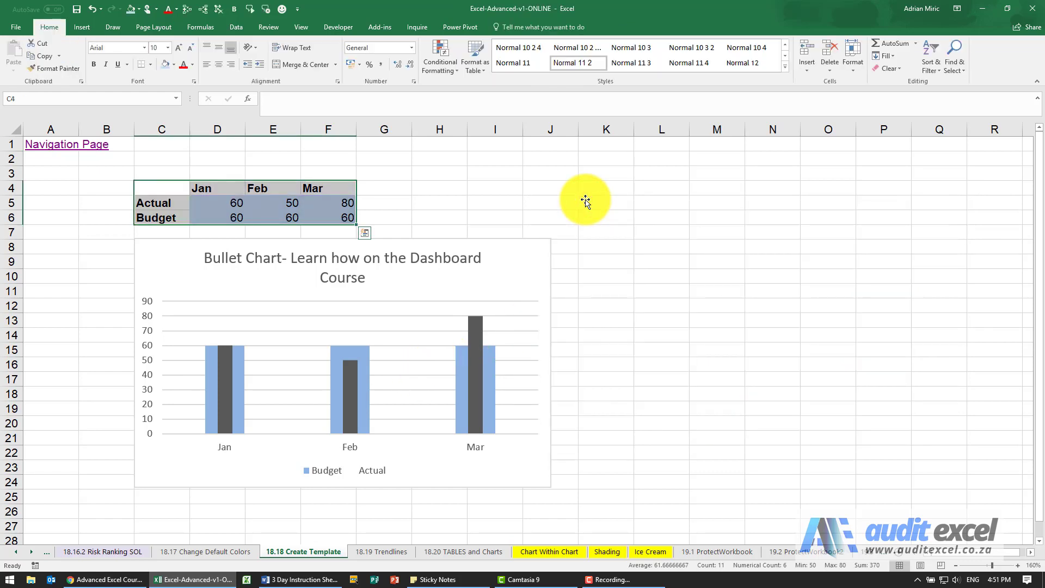
# - Save the bullet chart as a chart template named Bullet_Chart
pyautogui.rightClick(169, 263)
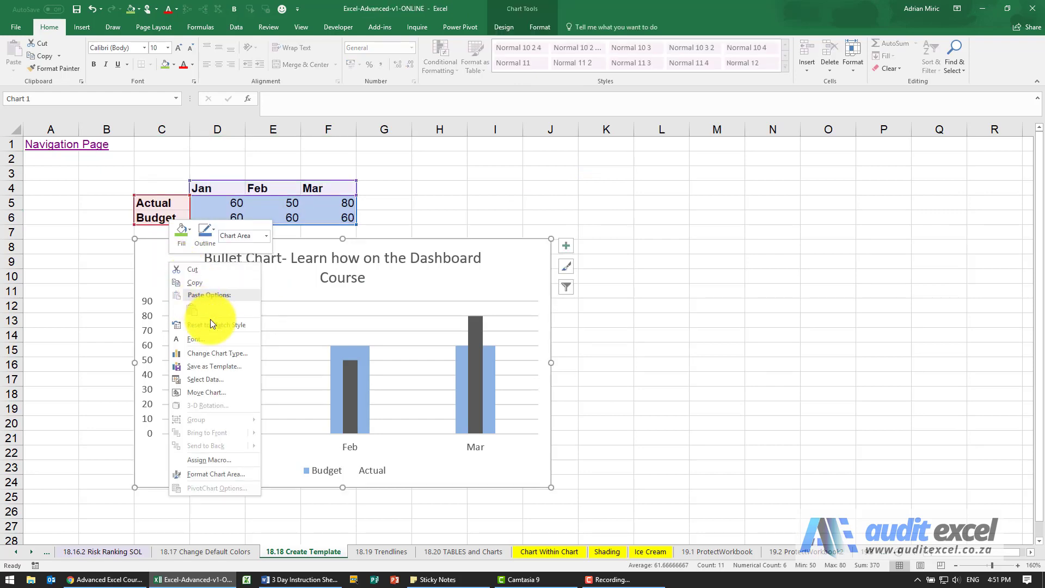
pyautogui.click(225, 367)
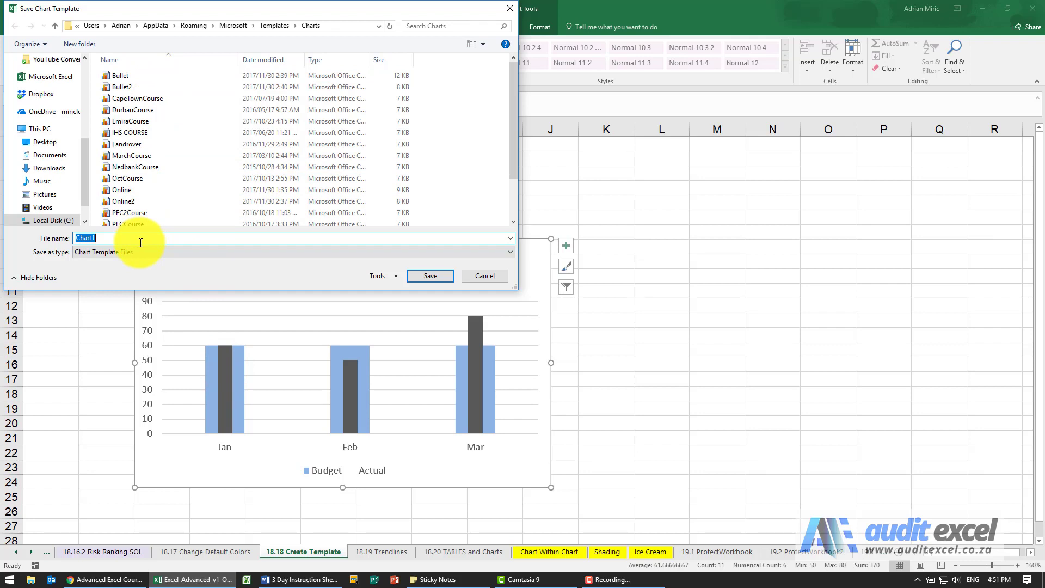
pyautogui.write('Bullet')
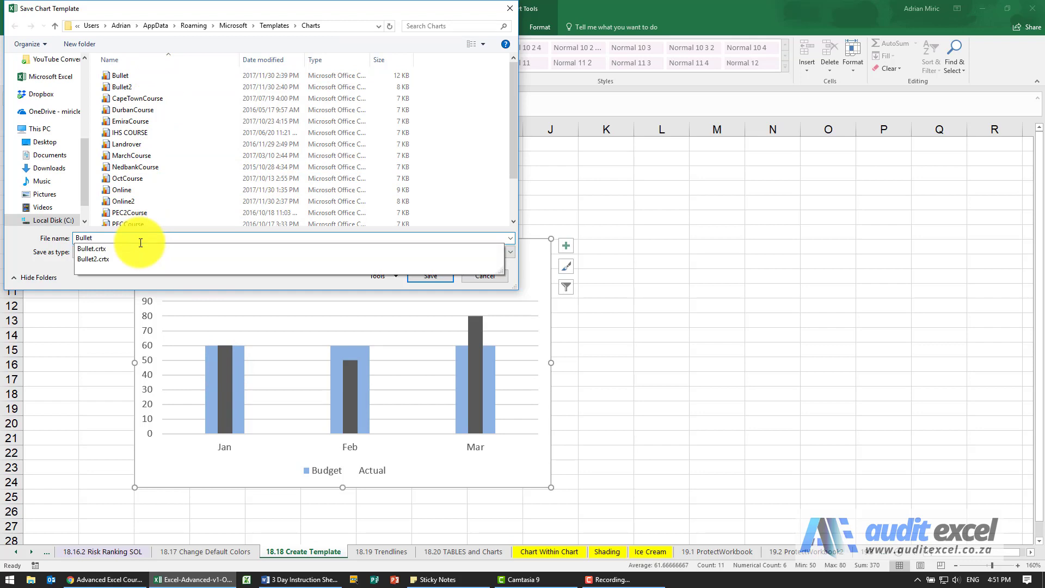
pyautogui.write('_Chart')
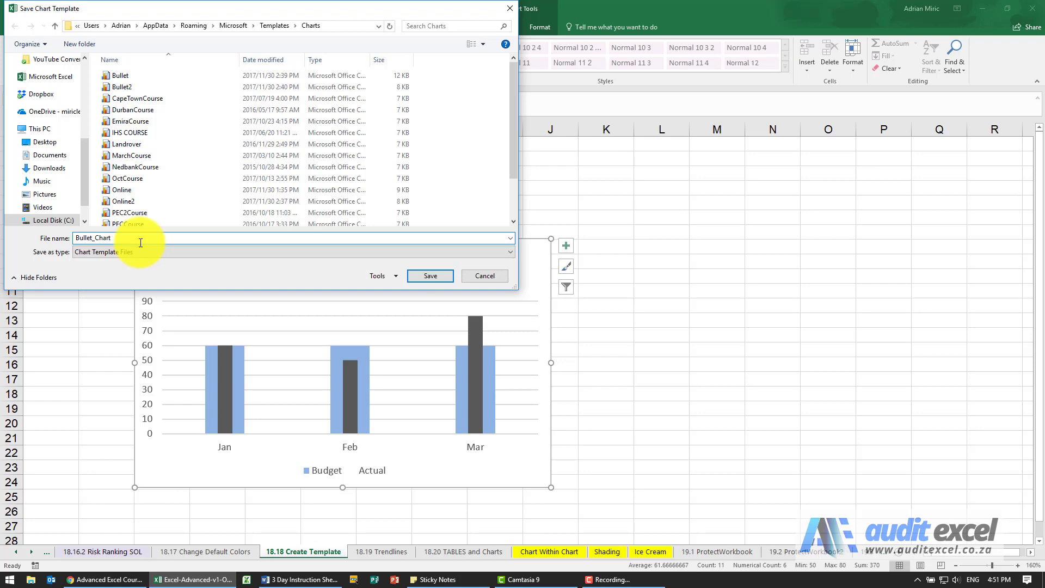
pyautogui.click(430, 275)
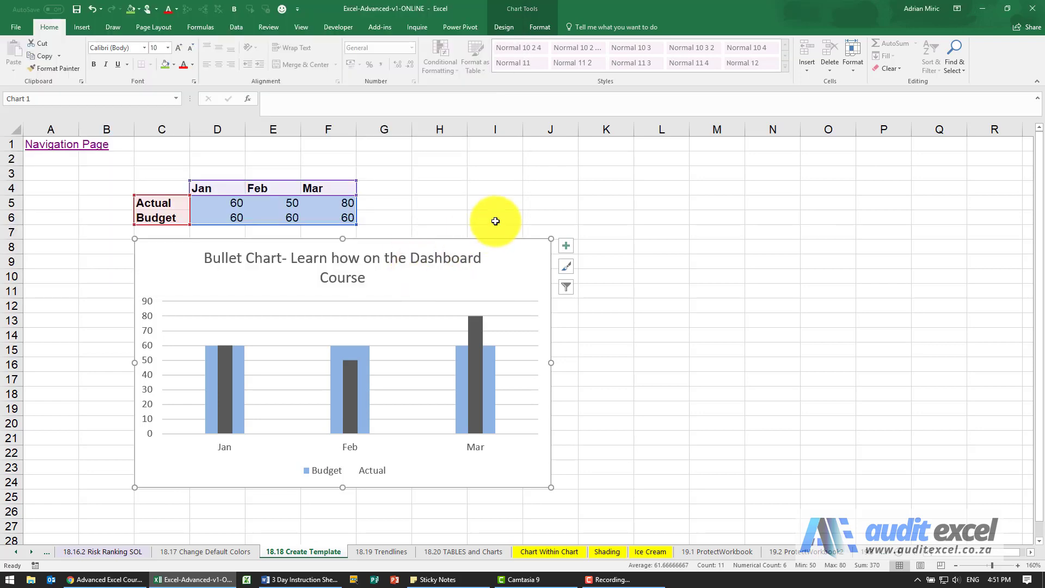
# - Insert a clustered column chart of C4:F6 and move it up and to the right
pyautogui.click(500, 203)
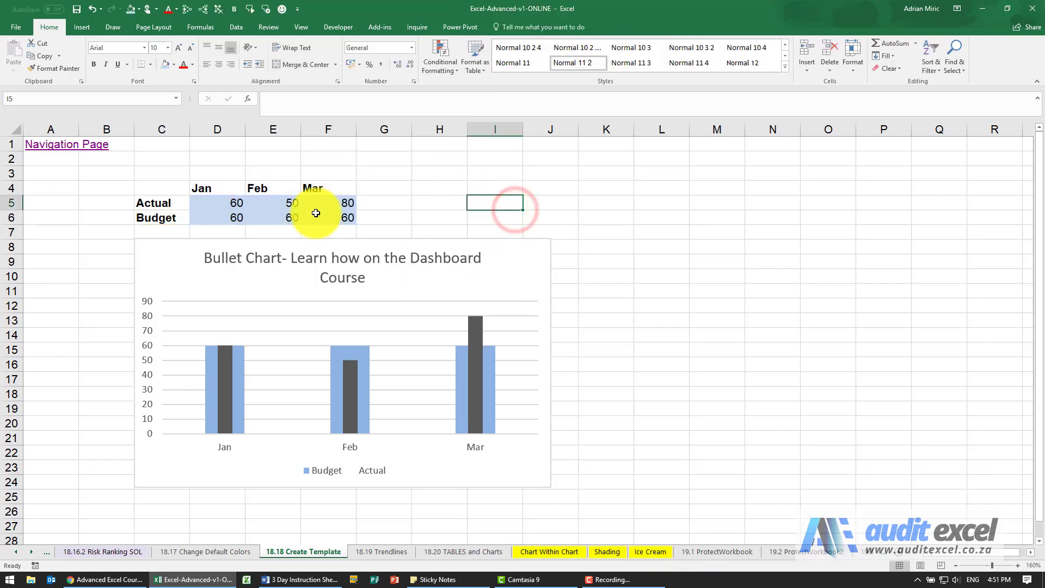
pyautogui.moveTo(167, 188); pyautogui.dragTo(312, 217)
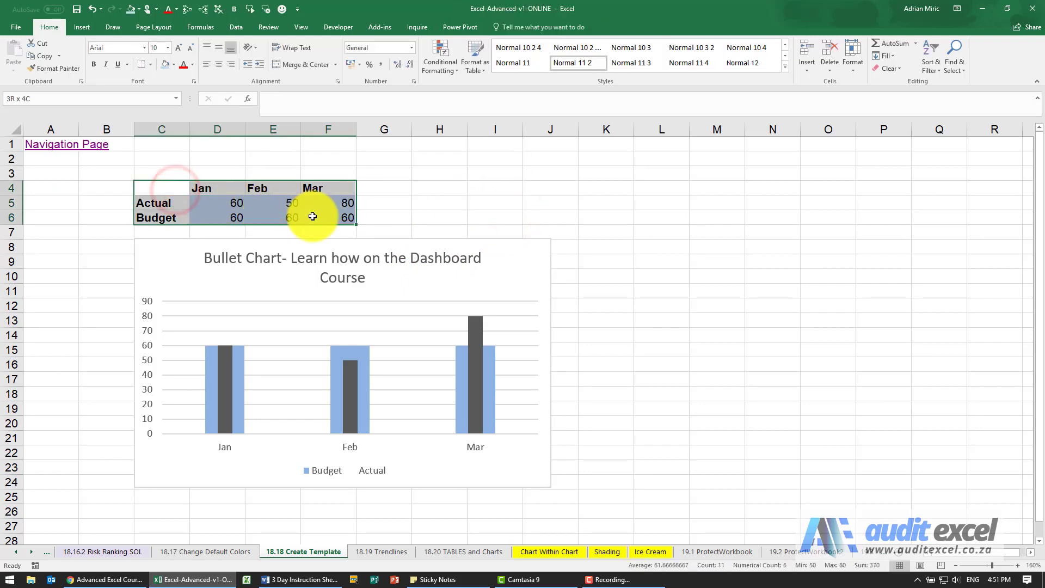
pyautogui.click(80, 31)
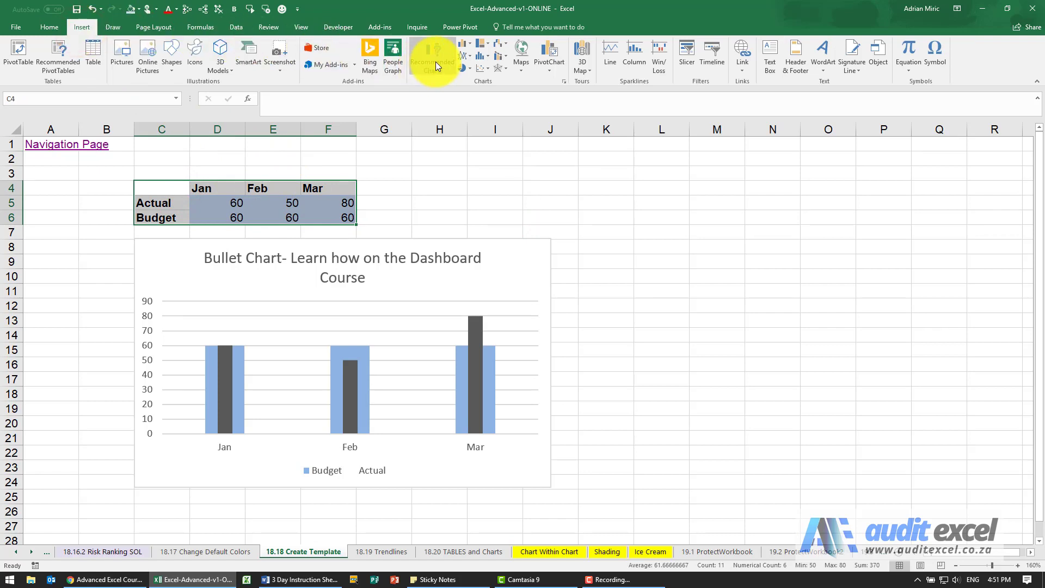
pyautogui.click(467, 46)
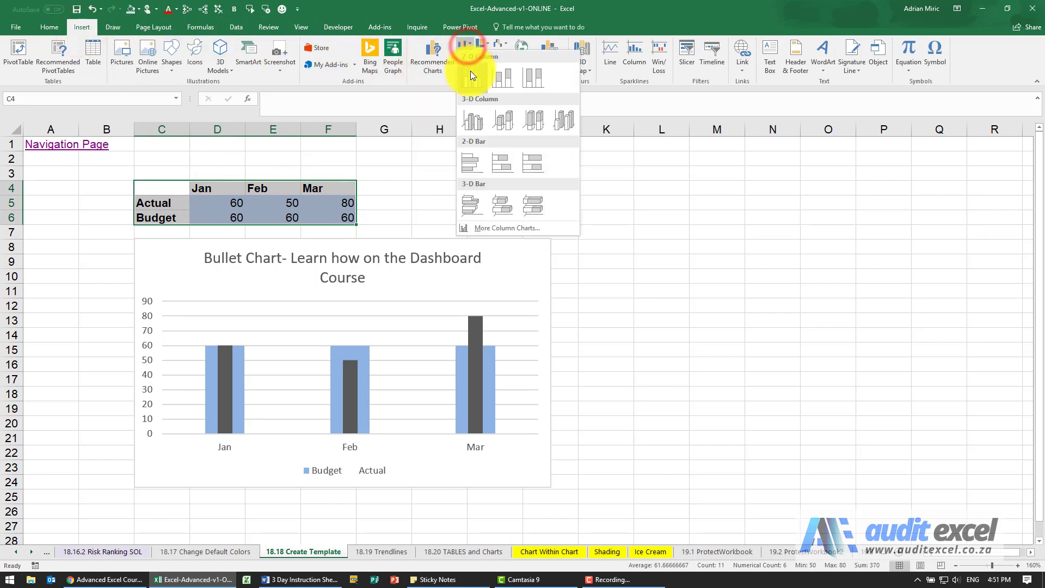
pyautogui.click(470, 72)
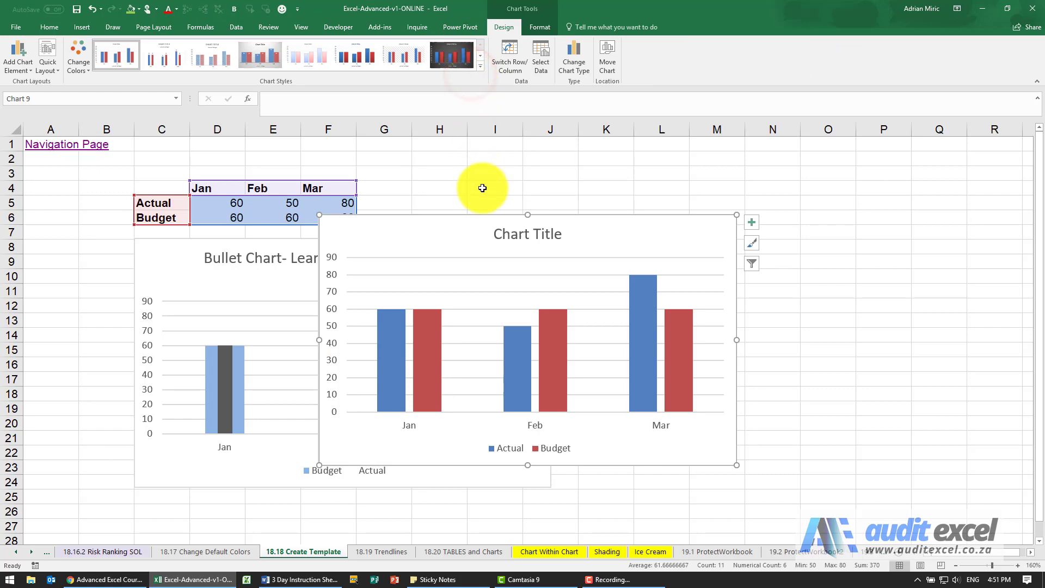
pyautogui.moveTo(443, 235); pyautogui.dragTo(595, 171)
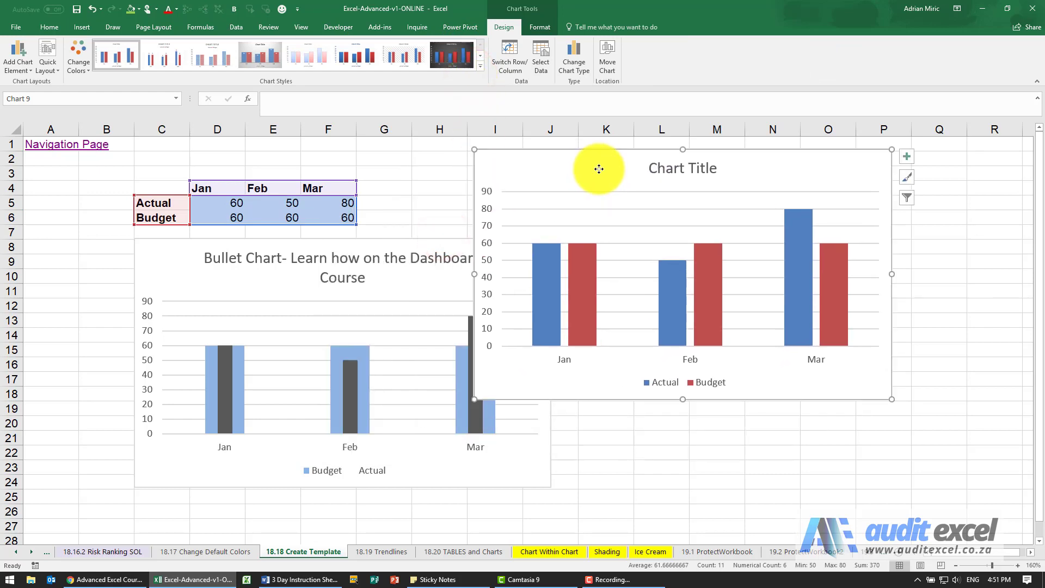
# - Change the new column chart's type to the saved Bullet_Chart template
pyautogui.click(574, 66)
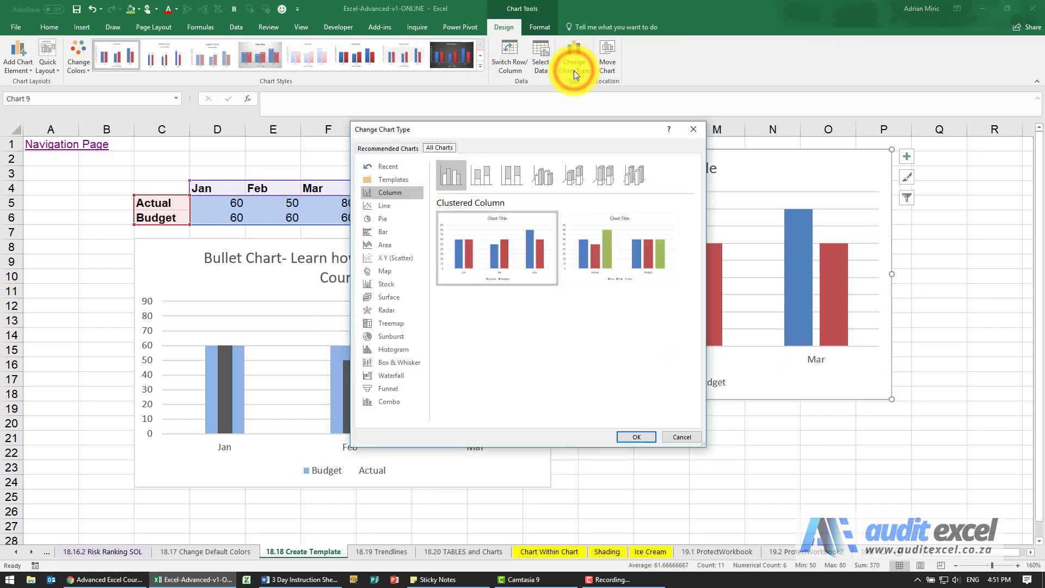
pyautogui.click(393, 181)
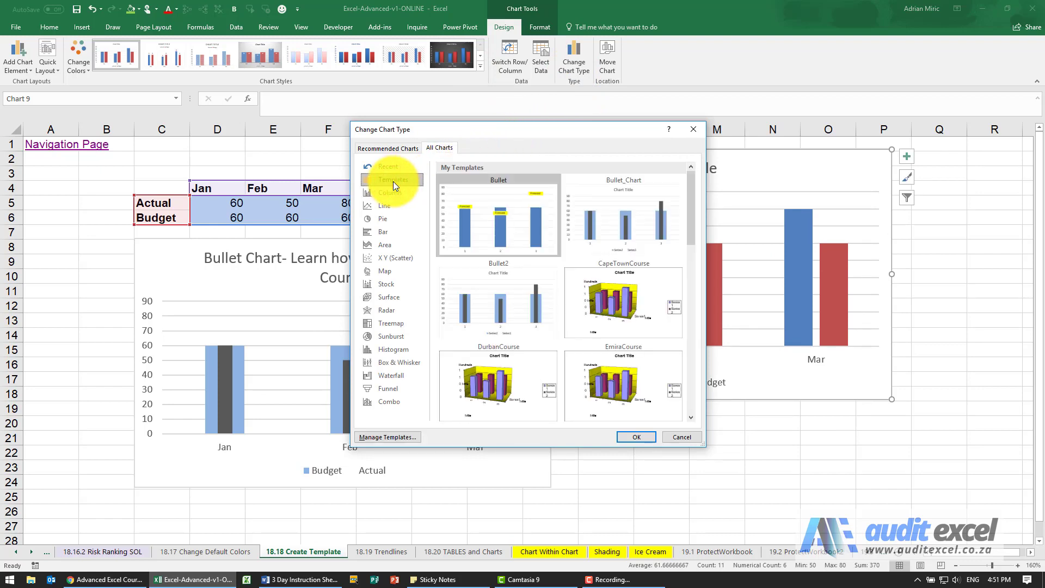
pyautogui.moveTo(464, 217)
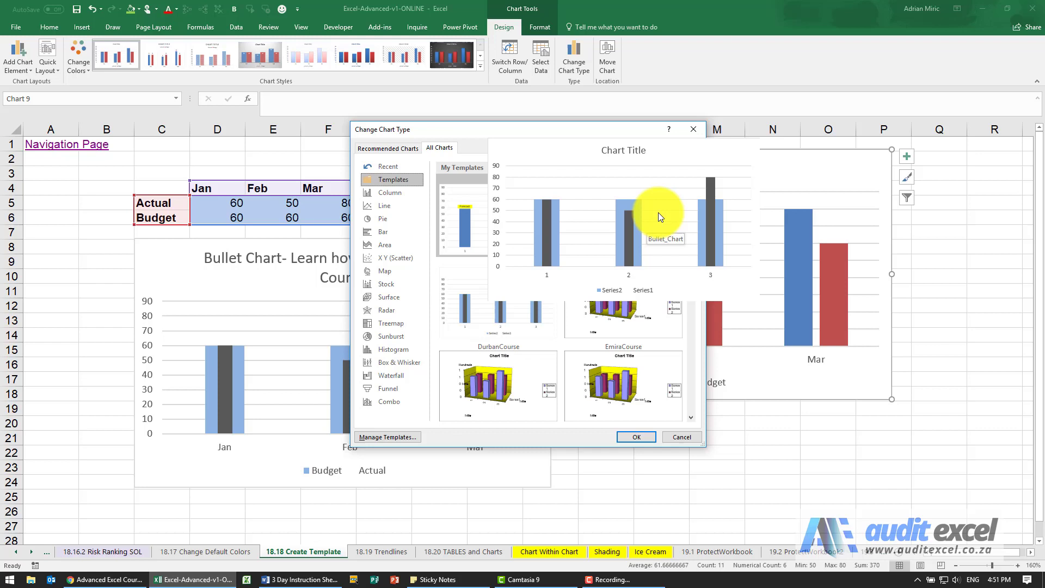
pyautogui.click(631, 204)
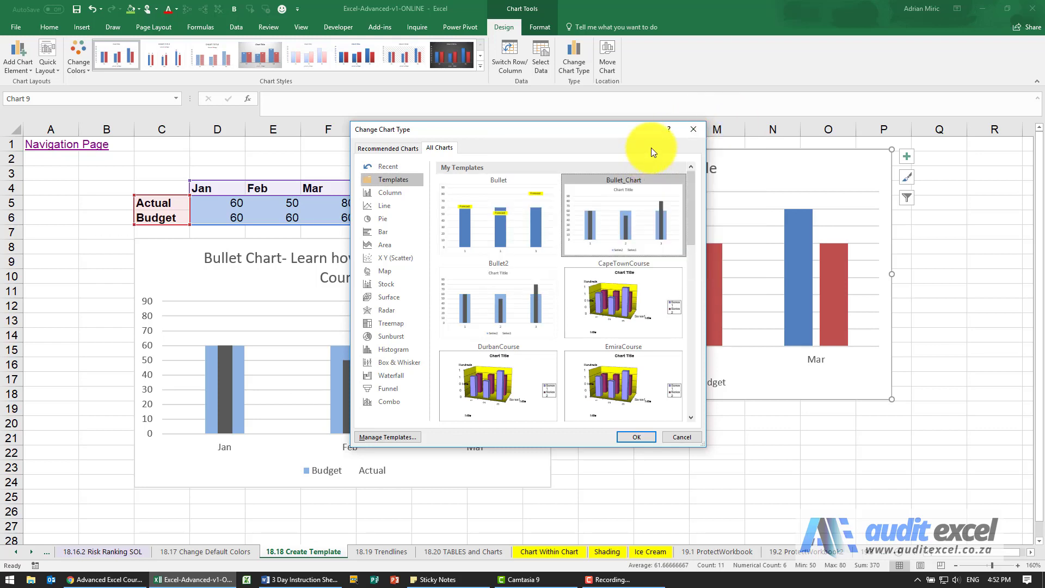
pyautogui.click(638, 442)
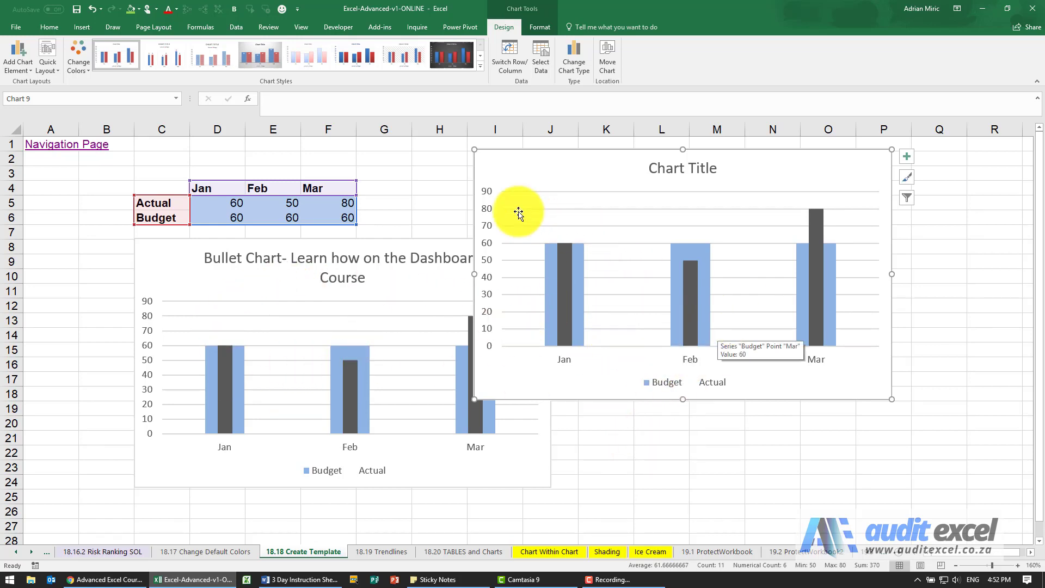
# - Move the new chart beside the original bullet chart and select cell H5
pyautogui.moveTo(497, 168)
pyautogui.mouseDown()
pyautogui.moveTo(584, 194)
pyautogui.moveTo(581, 257)
pyautogui.mouseUp()
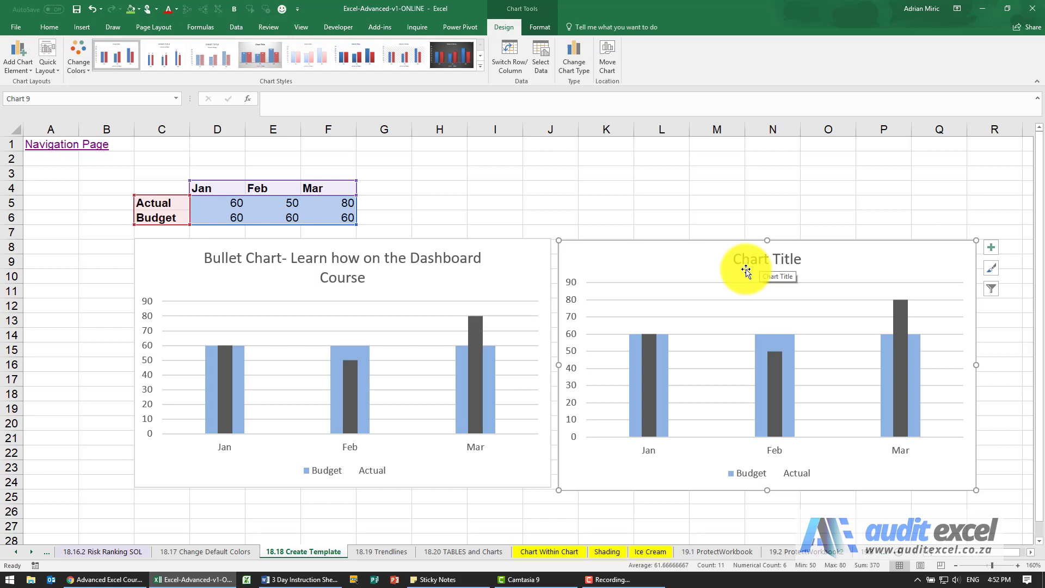
pyautogui.click(422, 192)
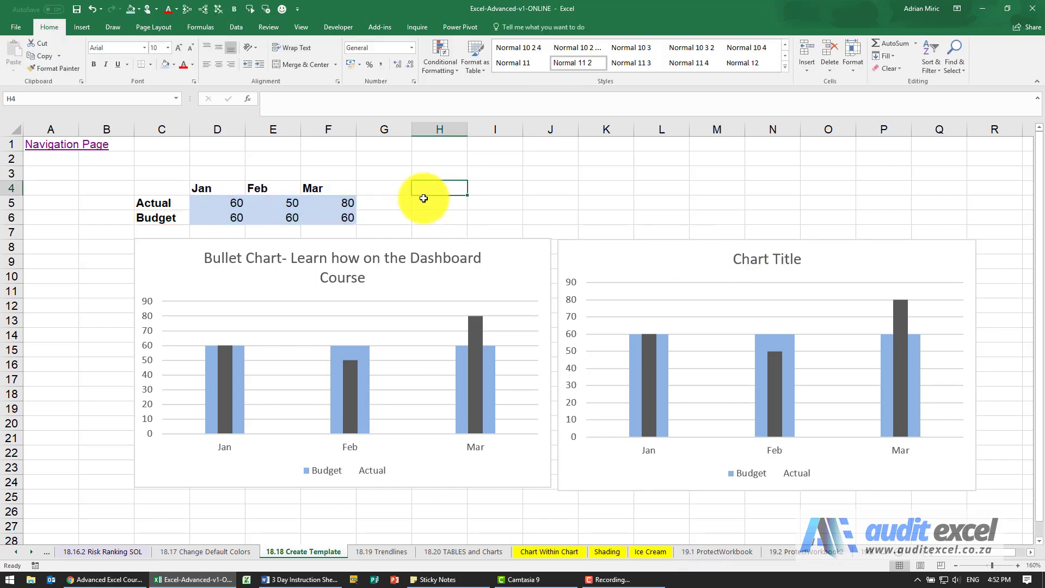
pyautogui.click(423, 200)
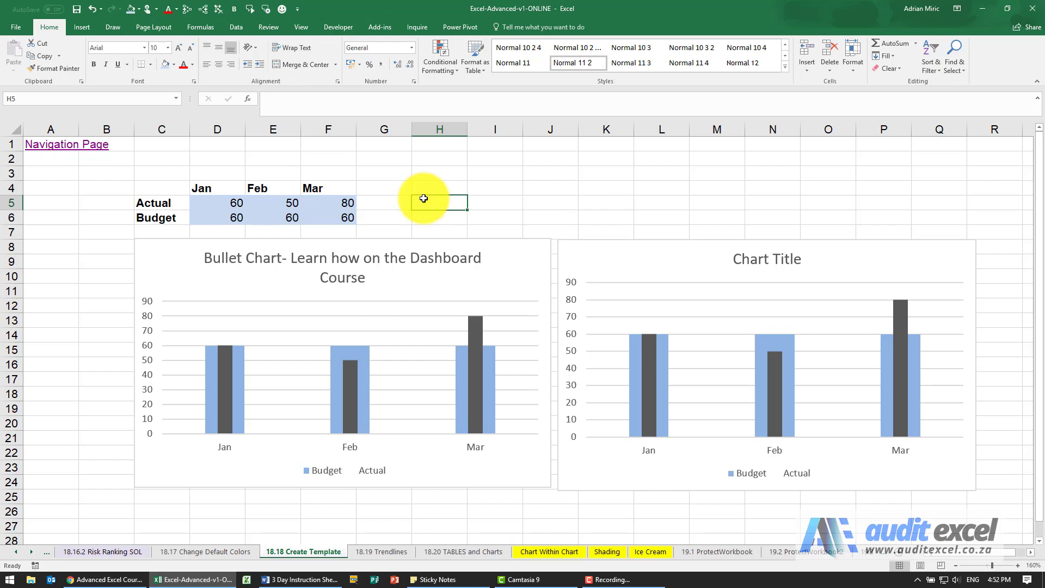